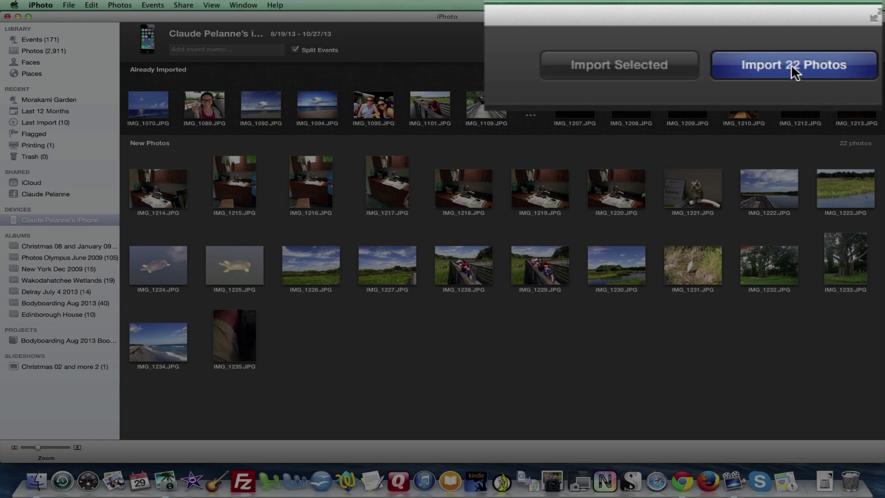
- Import all 22 new iPhone photos, dismiss the Camera Uploads window, and keep the originals on the phone
{"action": "left_click", "coordinate": [792, 66]}
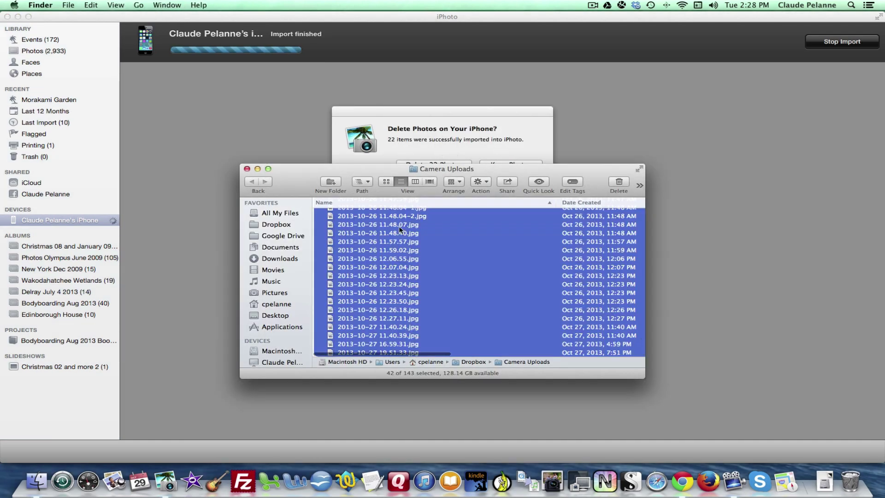
{"action": "left_click", "coordinate": [246, 169]}
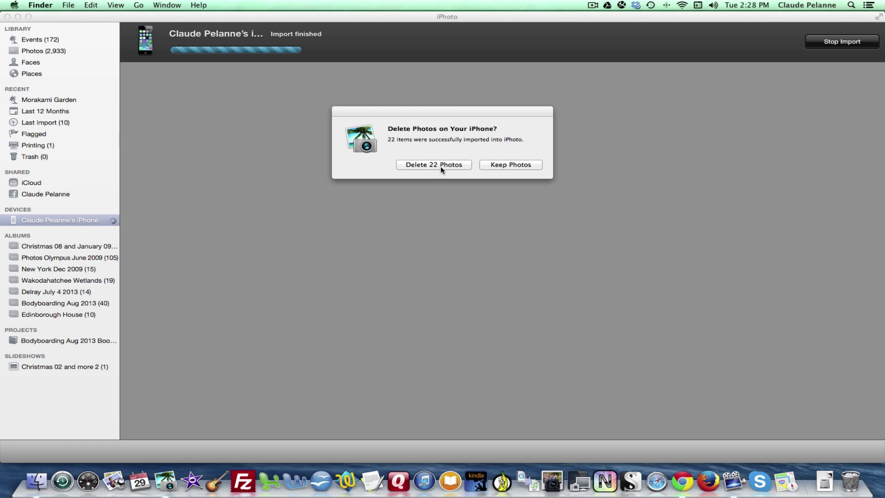
{"action": "left_click", "coordinate": [509, 166]}
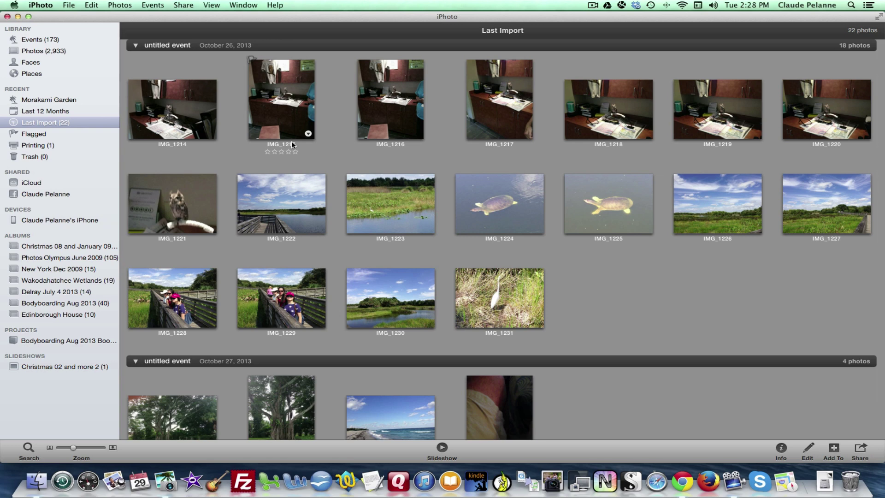
- Title the October 26 untitled event 'Green Cay Migration Day', fixing a typo along the way
{"action": "left_click", "coordinate": [184, 46]}
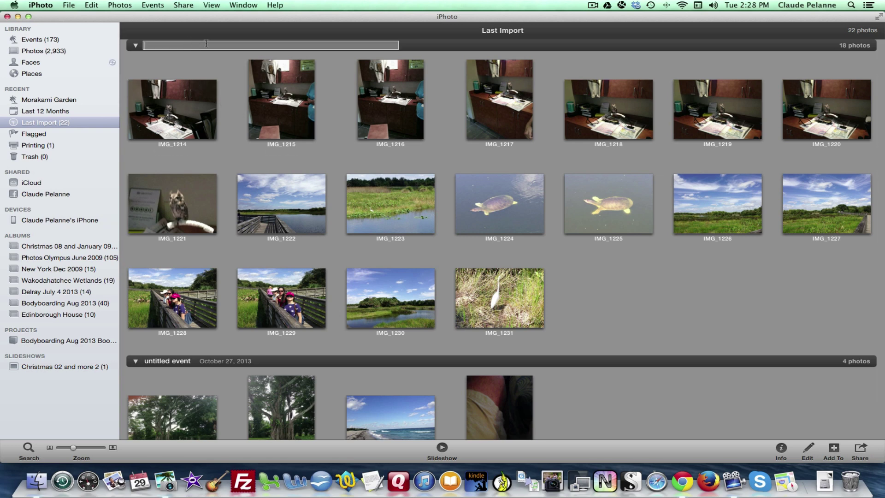
{"action": "type", "text": "B"}
{"action": "key", "text": "BackSpace"}
{"action": "type", "text": "Green"}
{"action": "type", "text": " Cay"}
{"action": "type", "text": " Mi"}
{"action": "type", "text": "grati"}
{"action": "type", "text": "on"}
{"action": "type", "text": " Da"}
{"action": "key", "text": "Return"}
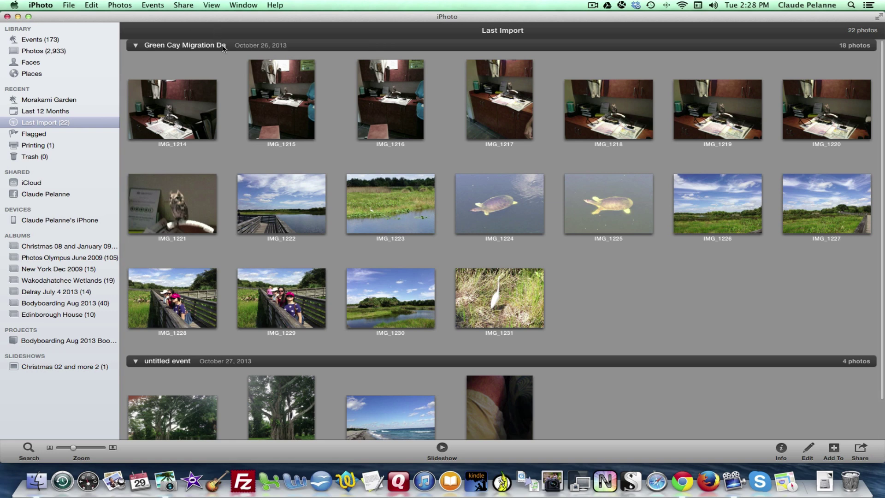
{"action": "left_click", "coordinate": [223, 47]}
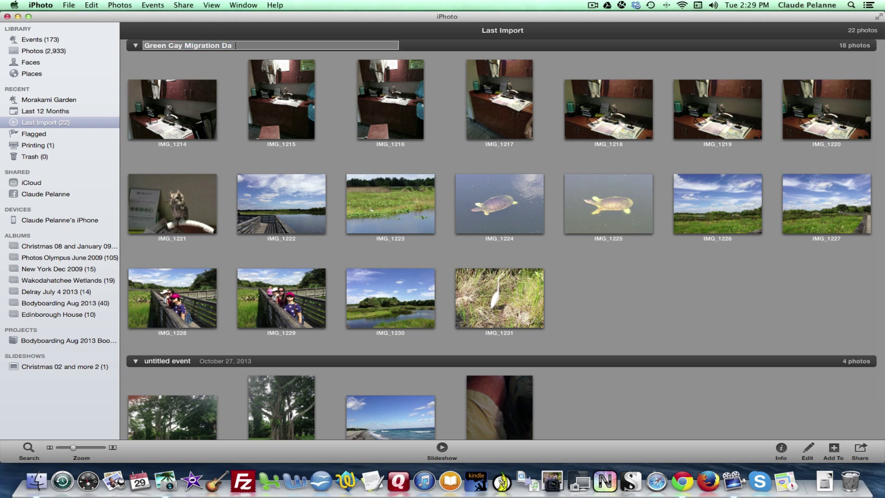
{"action": "type", "text": "y"}
{"action": "key", "text": "Return"}
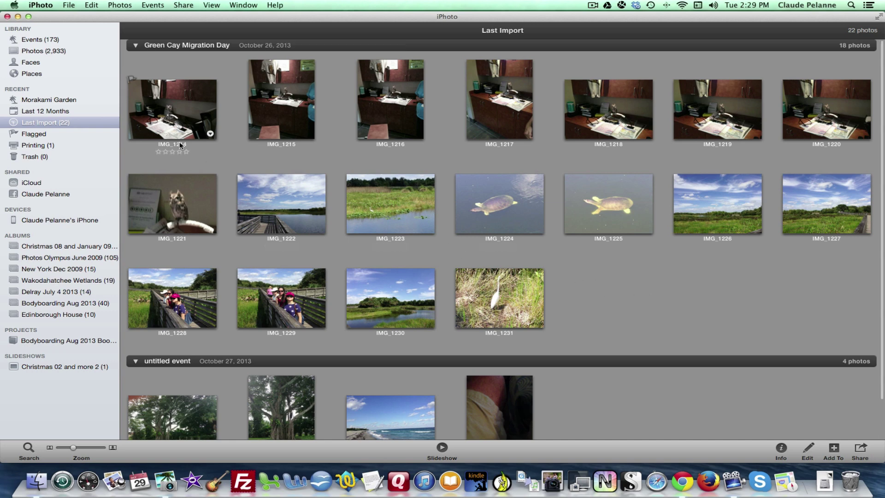